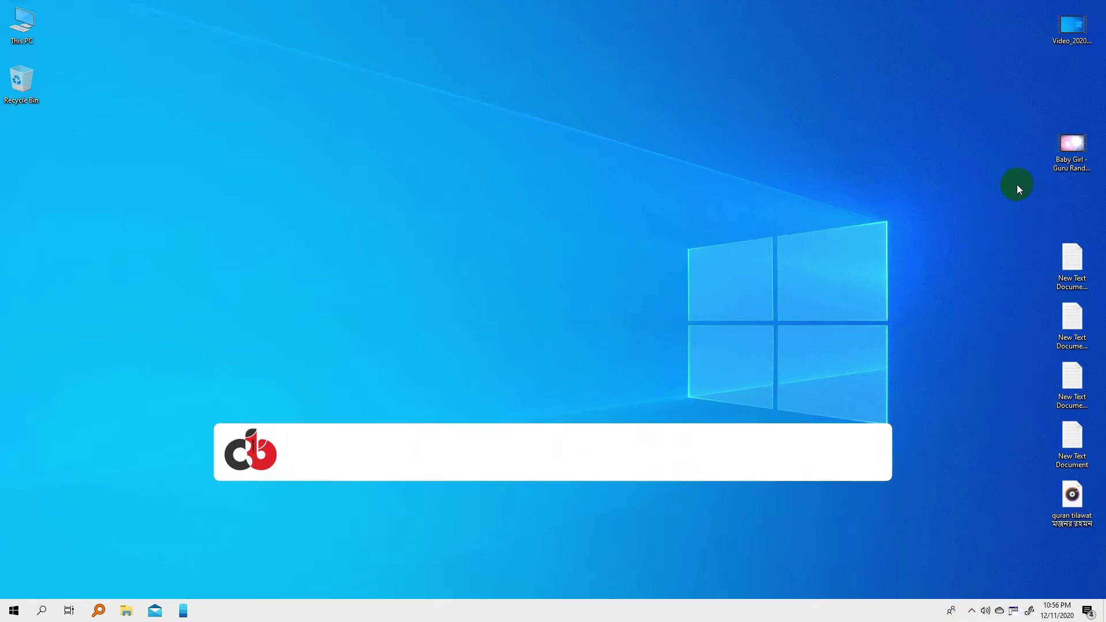
Play the Baby Girl video from the desktop in PotPlayer, skip past its midpoint, and close the player
{"action": "left_click", "coordinate": [1071, 145]}
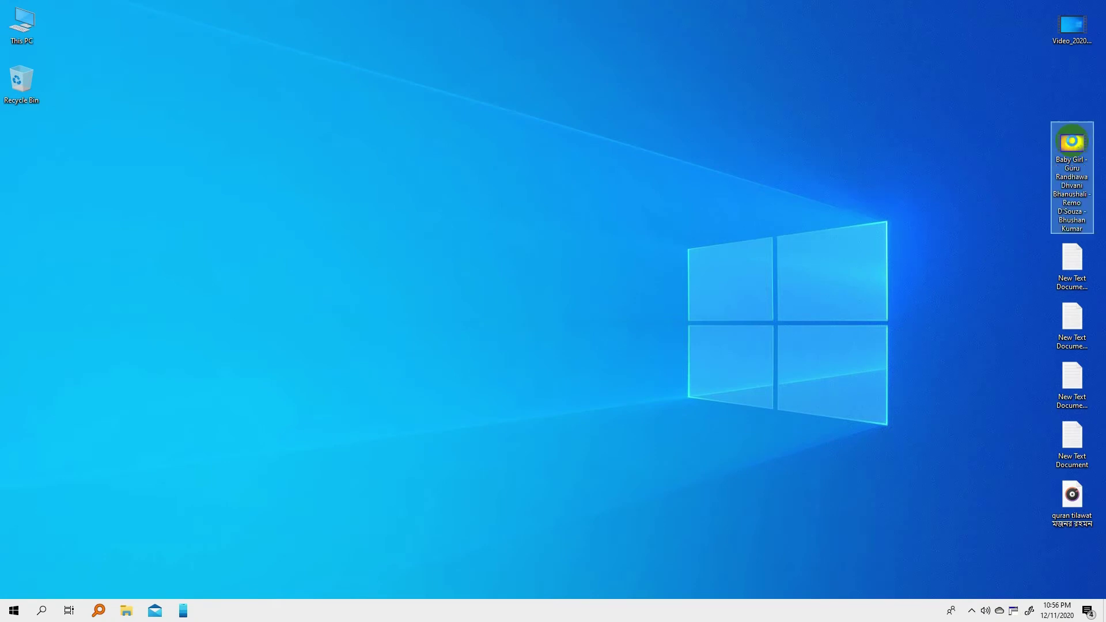
{"action": "right_click", "coordinate": [1072, 149]}
{"action": "mouse_move", "coordinate": [834, 225]}
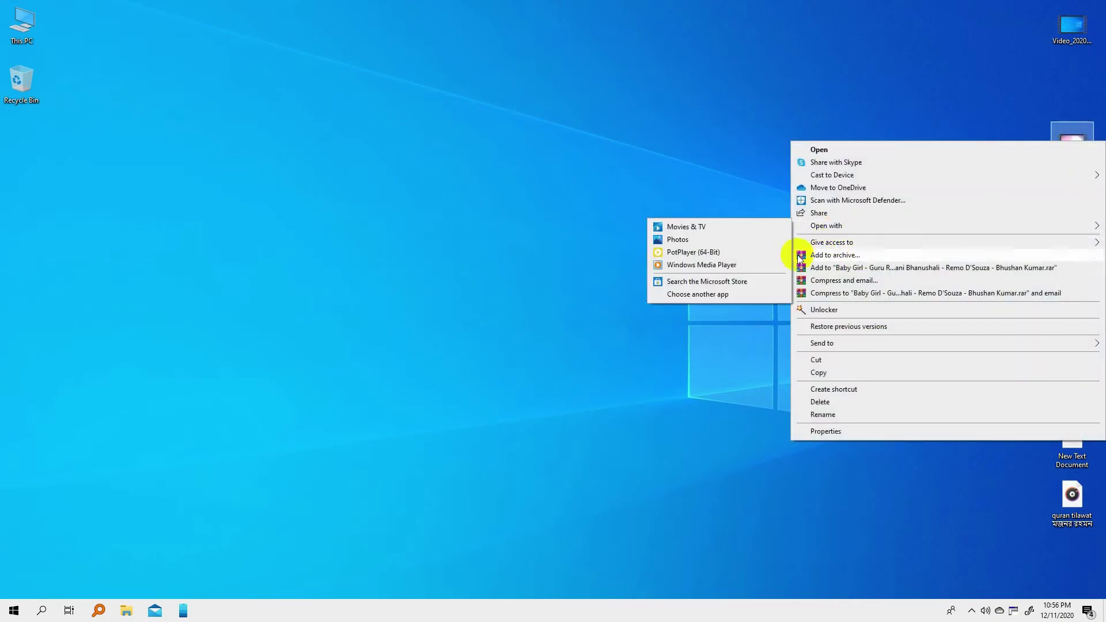
{"action": "left_click", "coordinate": [721, 251]}
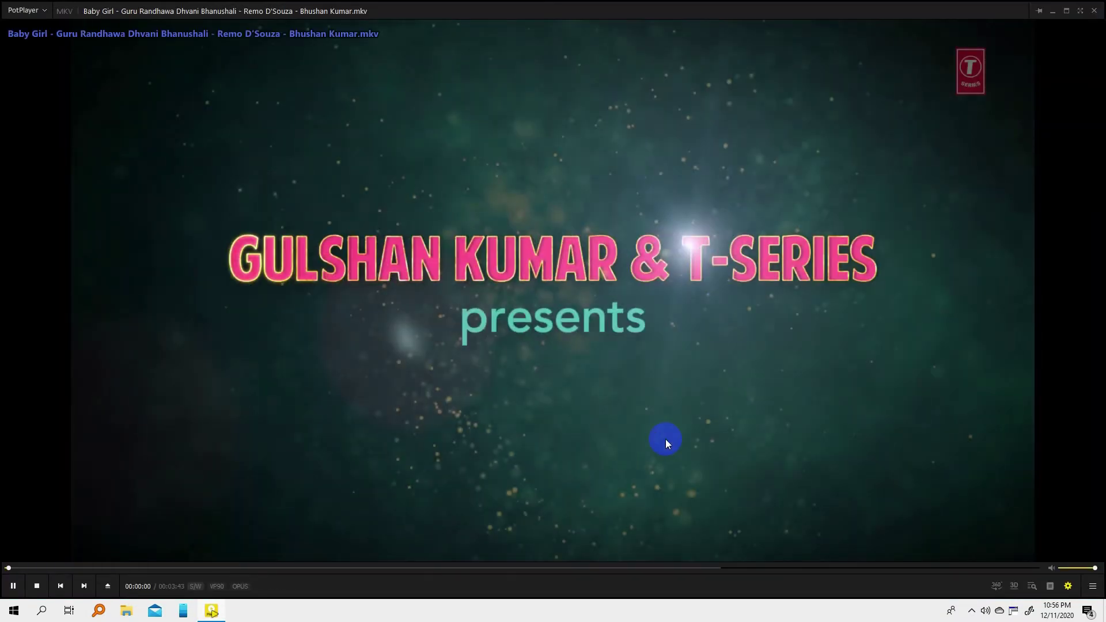
{"action": "left_click", "coordinate": [605, 568]}
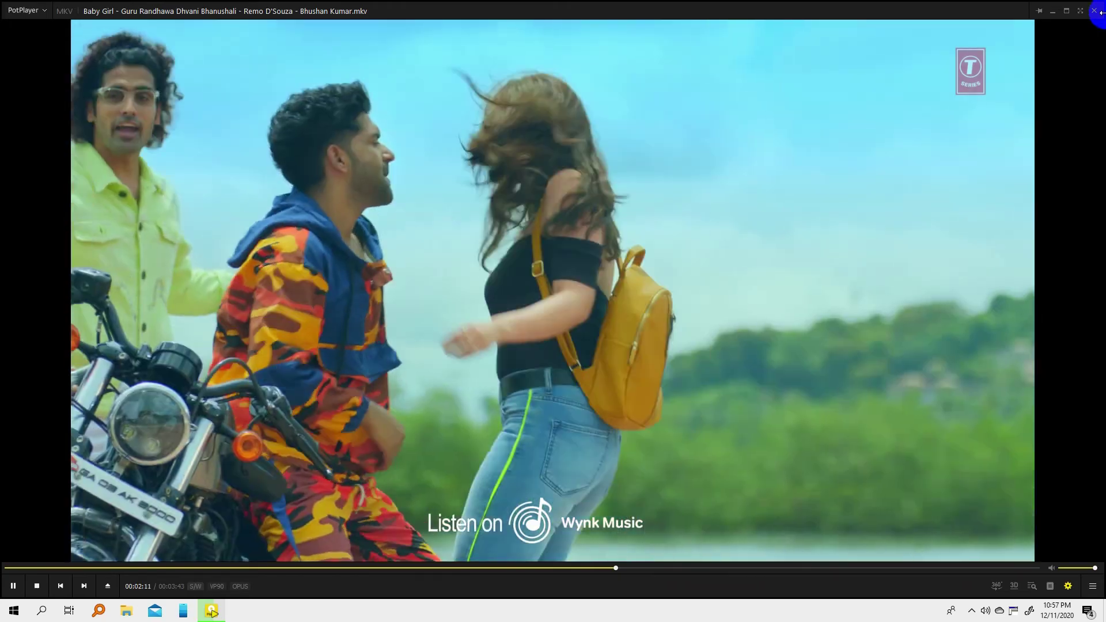
{"action": "left_click", "coordinate": [1095, 11]}
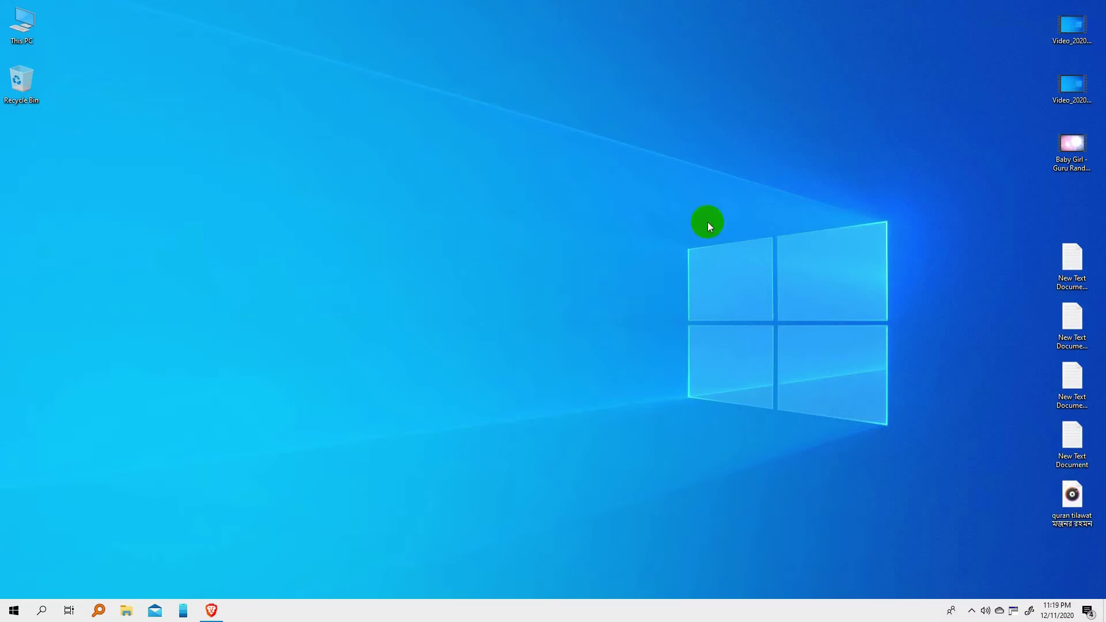
Examine the installed sound, video and game controllers in Device Manager through Computer Management, and close it
{"action": "right_click", "coordinate": [4, 26]}
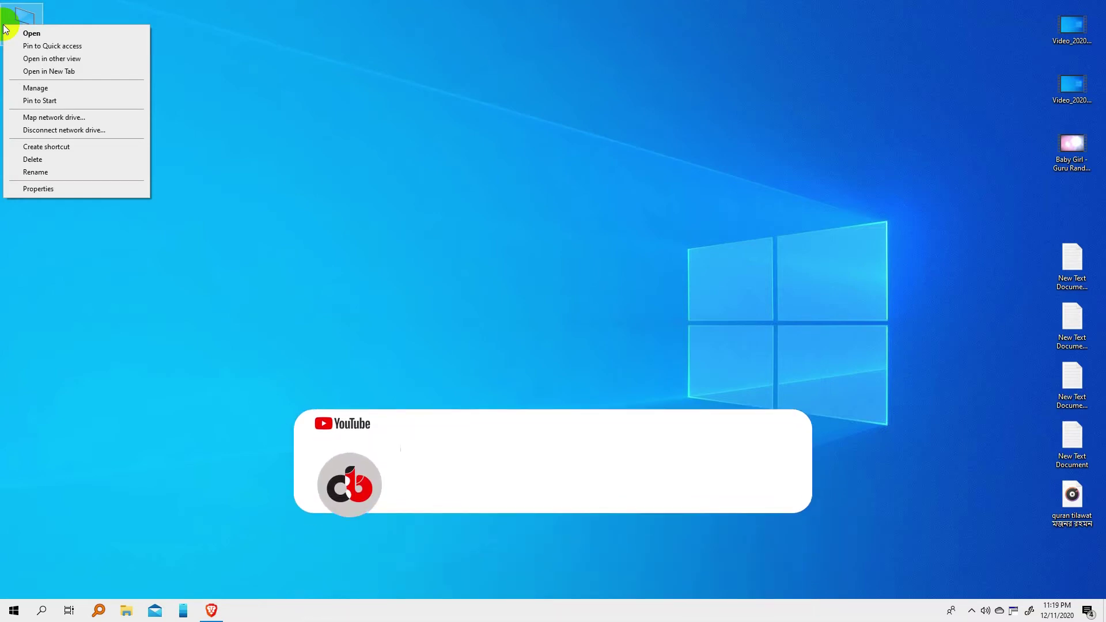
{"action": "left_click", "coordinate": [36, 88]}
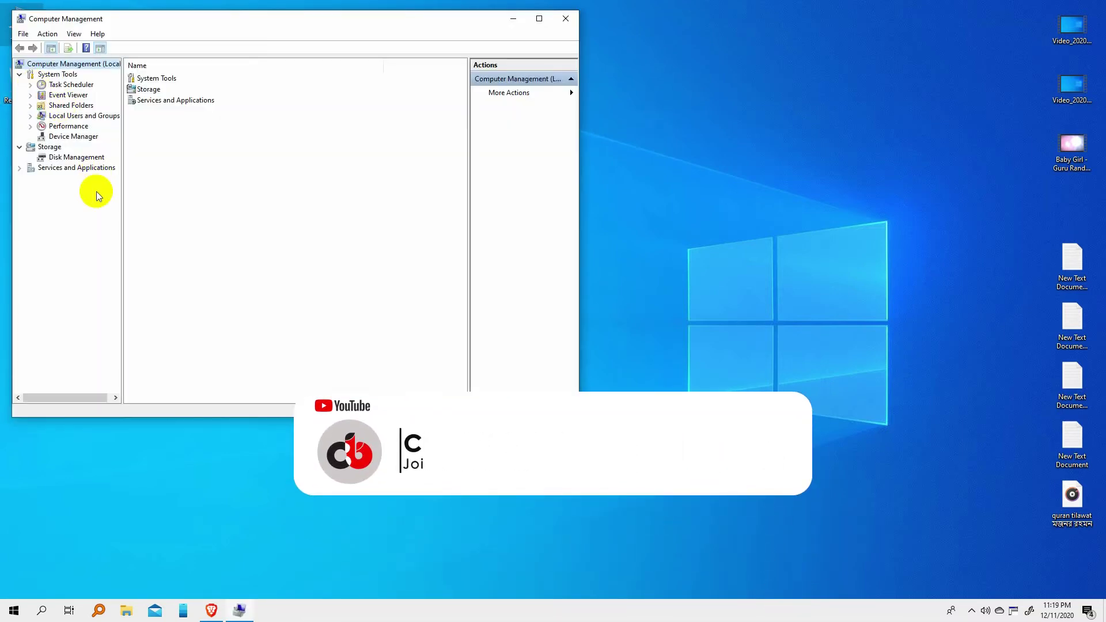
{"action": "left_click", "coordinate": [72, 137]}
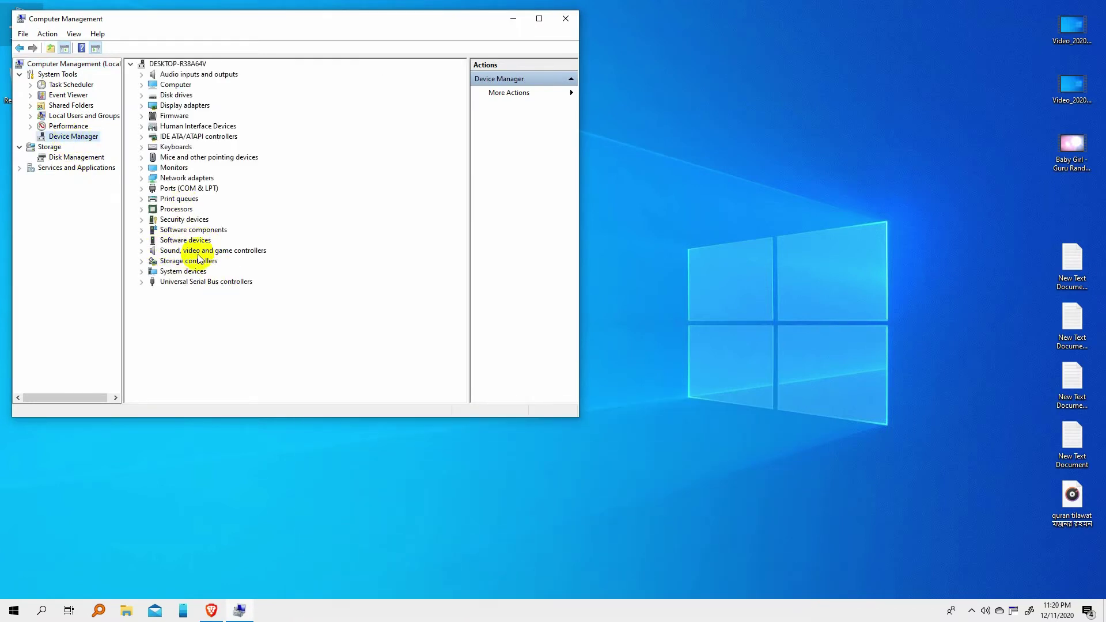
{"action": "left_click", "coordinate": [142, 251]}
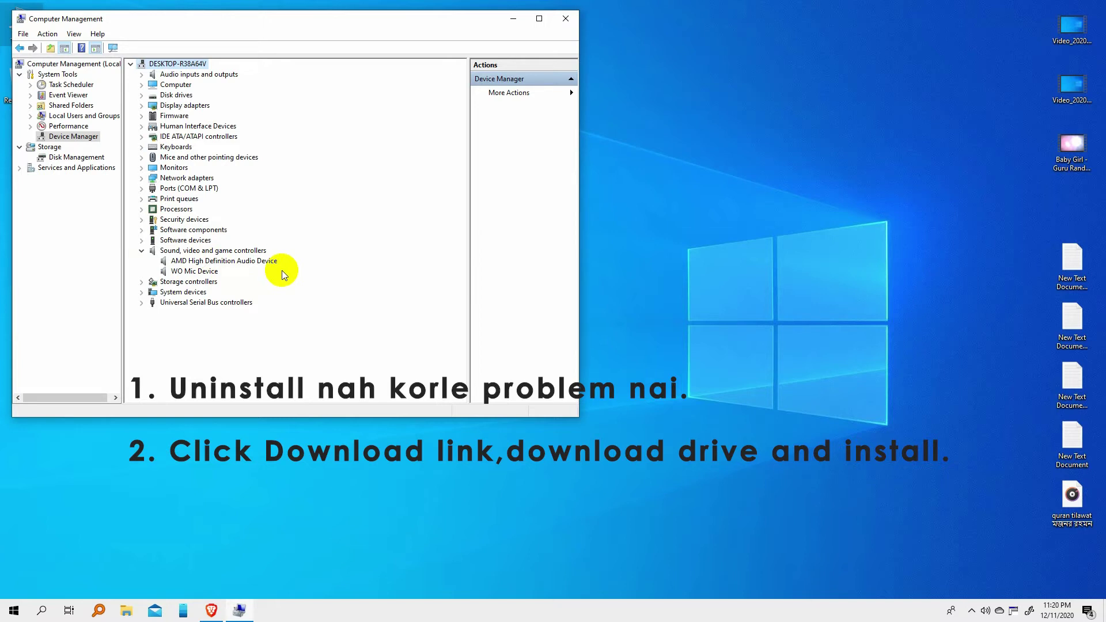
{"action": "left_click", "coordinate": [141, 251]}
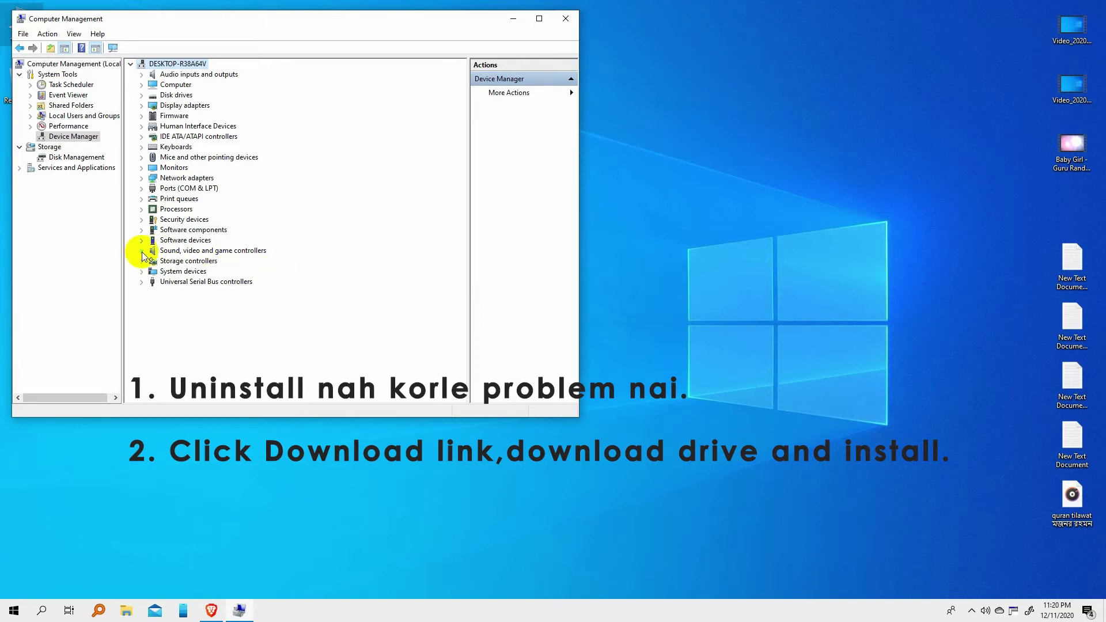
{"action": "left_click", "coordinate": [564, 19]}
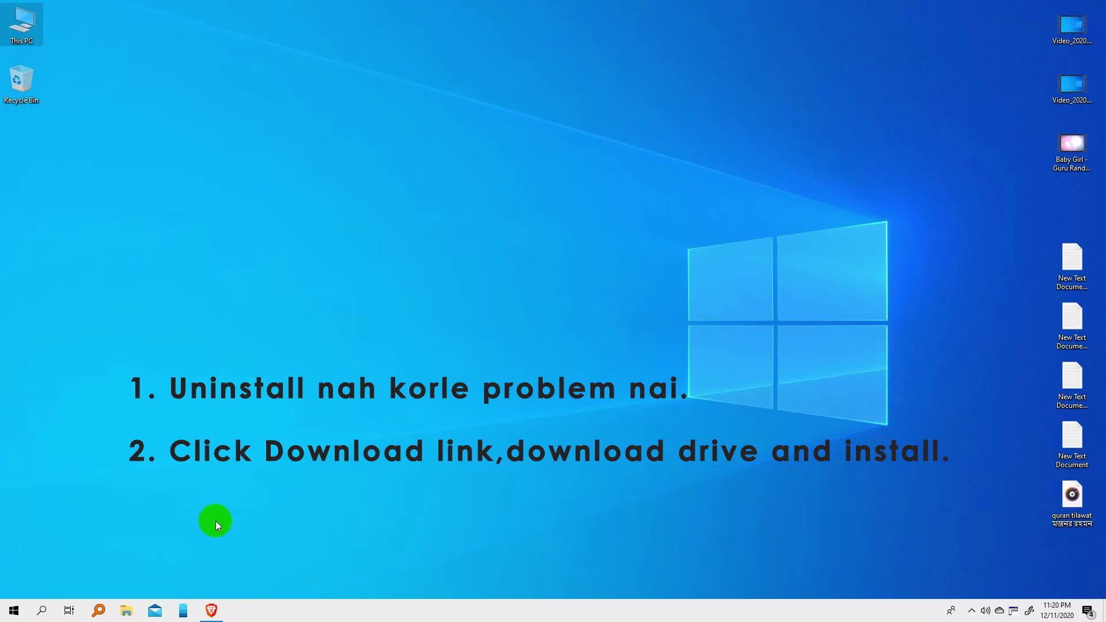
Switch to the Brave browser and search the web for "realtek" in a new tab
{"action": "left_click", "coordinate": [208, 612]}
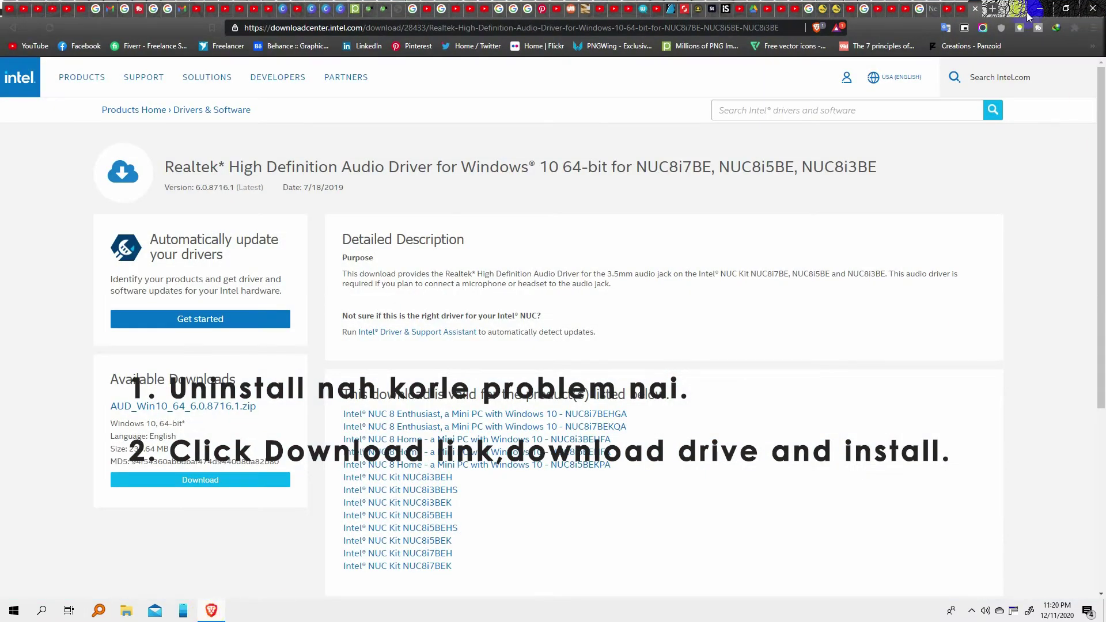
{"action": "left_click", "coordinate": [993, 10]}
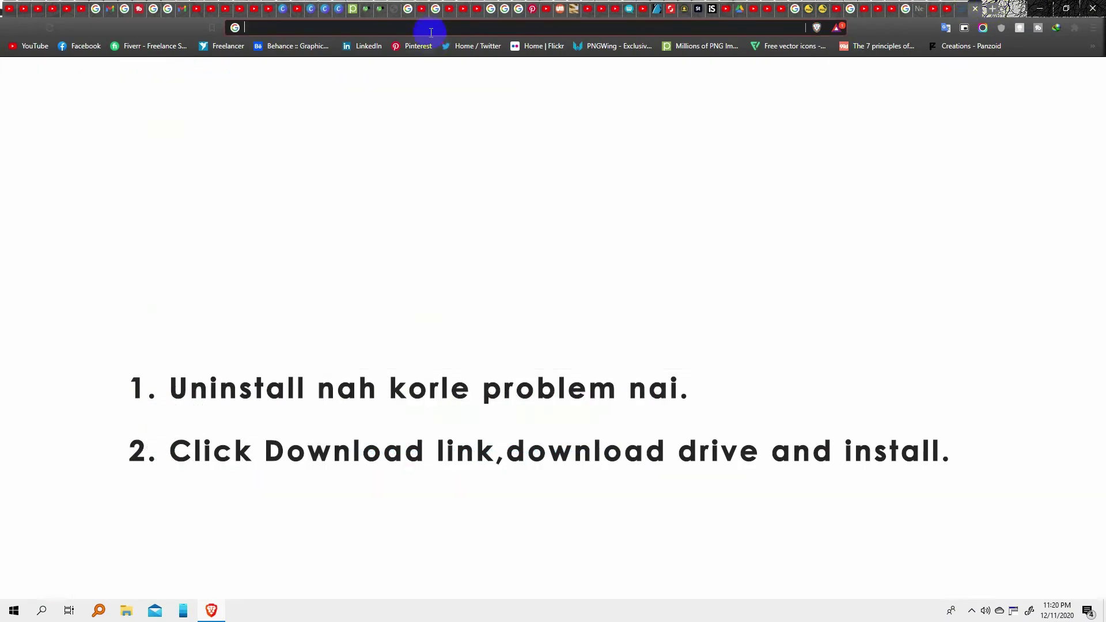
{"action": "left_click", "coordinate": [420, 29]}
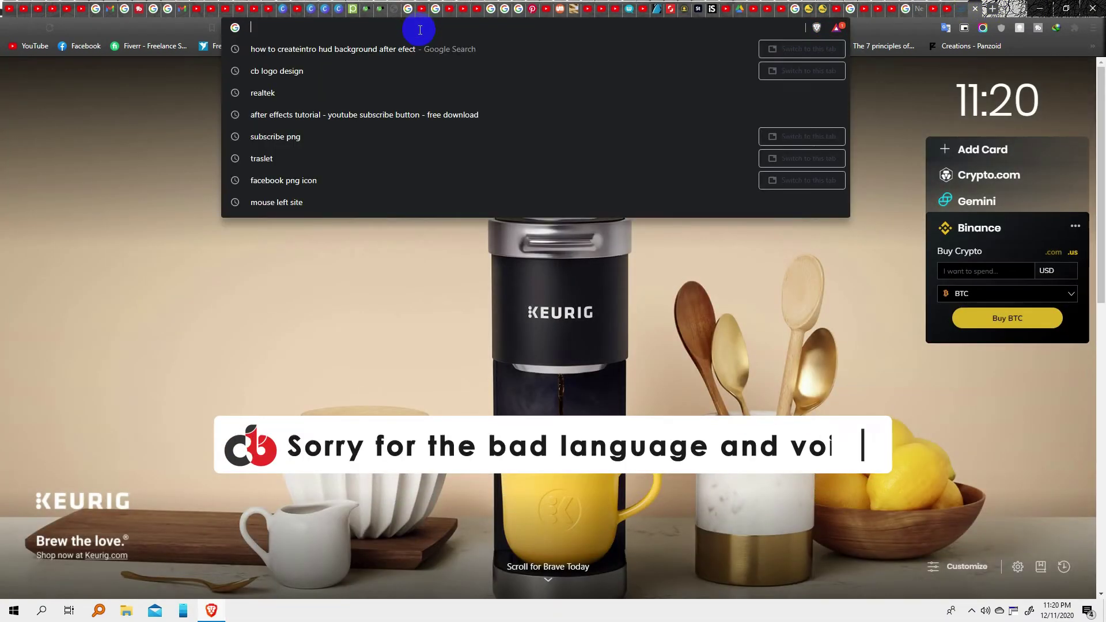
{"action": "type", "text": "realtek"}
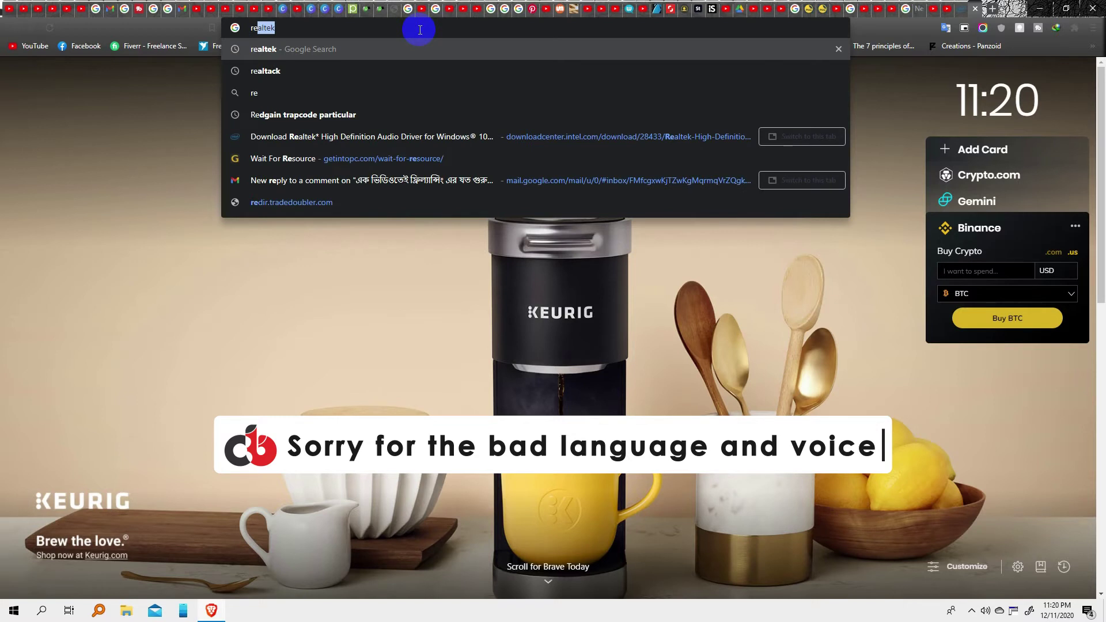
{"action": "left_click", "coordinate": [398, 27]}
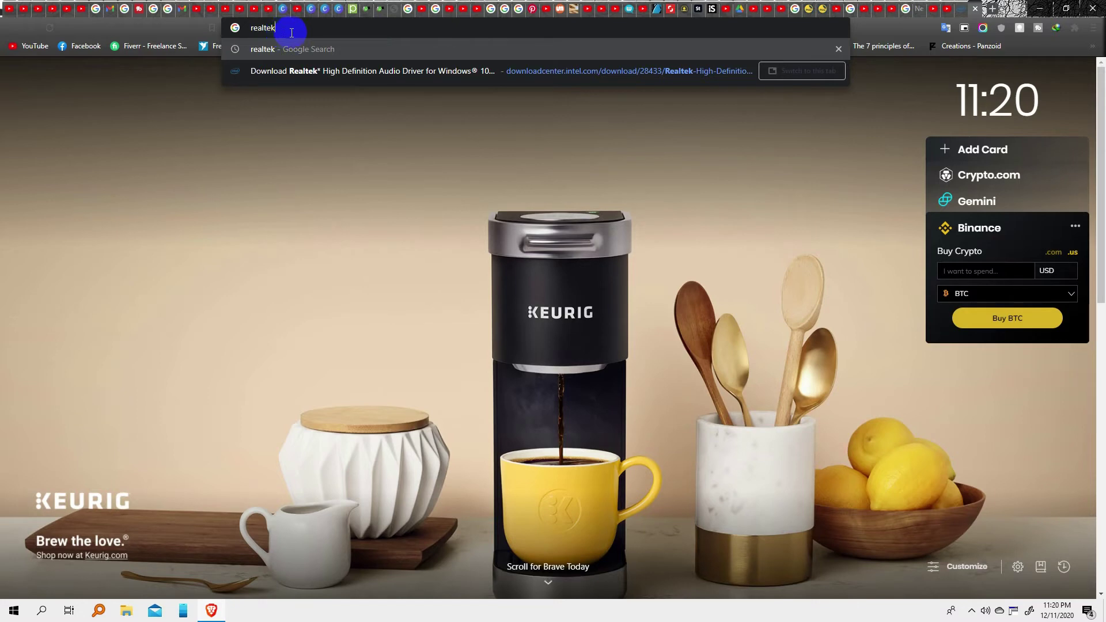
{"action": "key", "text": "Return"}
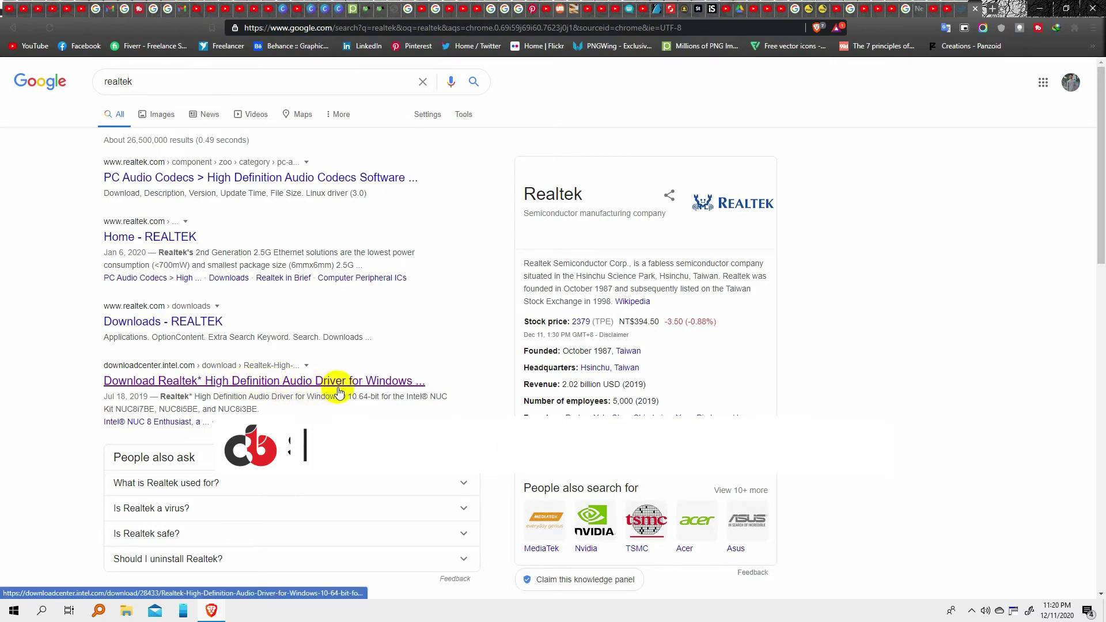
Start downloading the Realtek High Definition Audio Driver from Intel's page, accept the license agreement, and cancel the duplicate download
{"action": "left_click", "coordinate": [370, 381]}
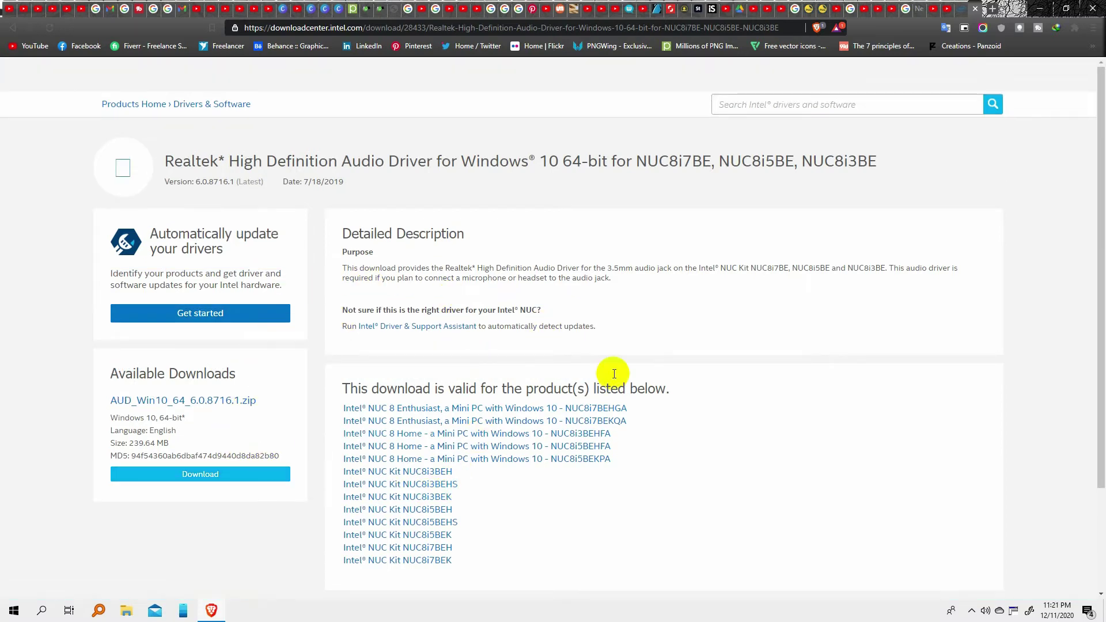
{"action": "left_click", "coordinate": [209, 482]}
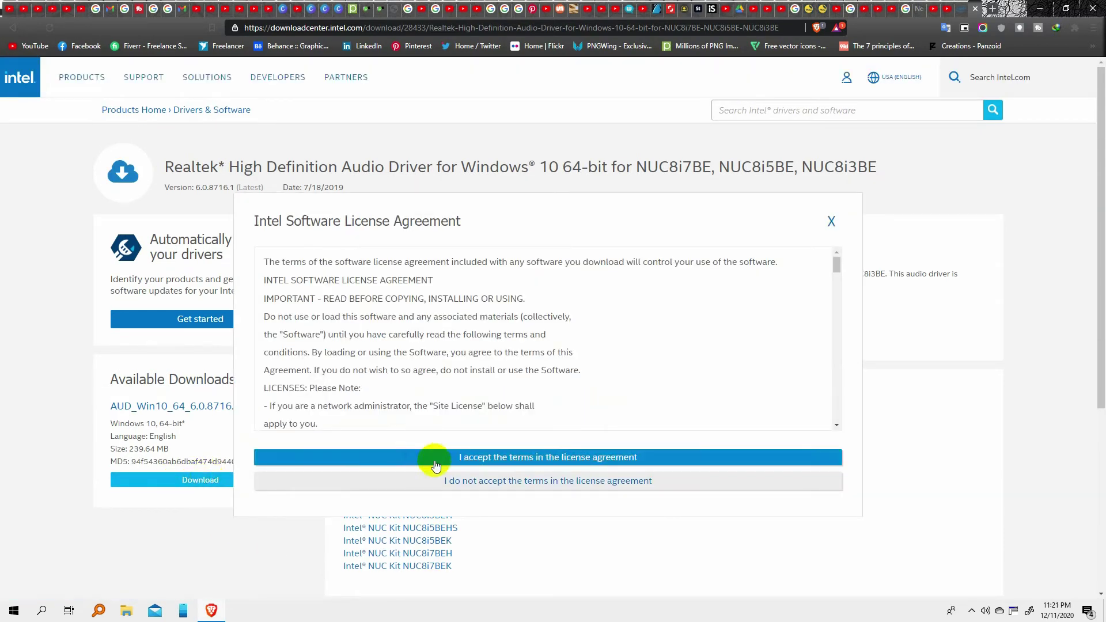
{"action": "left_click", "coordinate": [531, 459]}
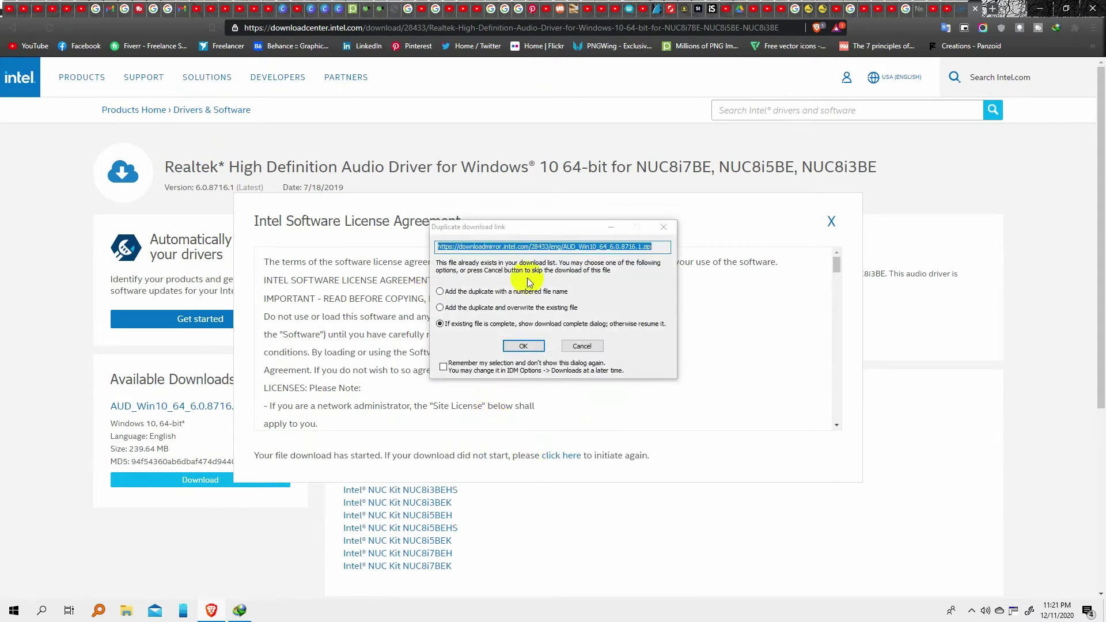
{"action": "left_click", "coordinate": [580, 348]}
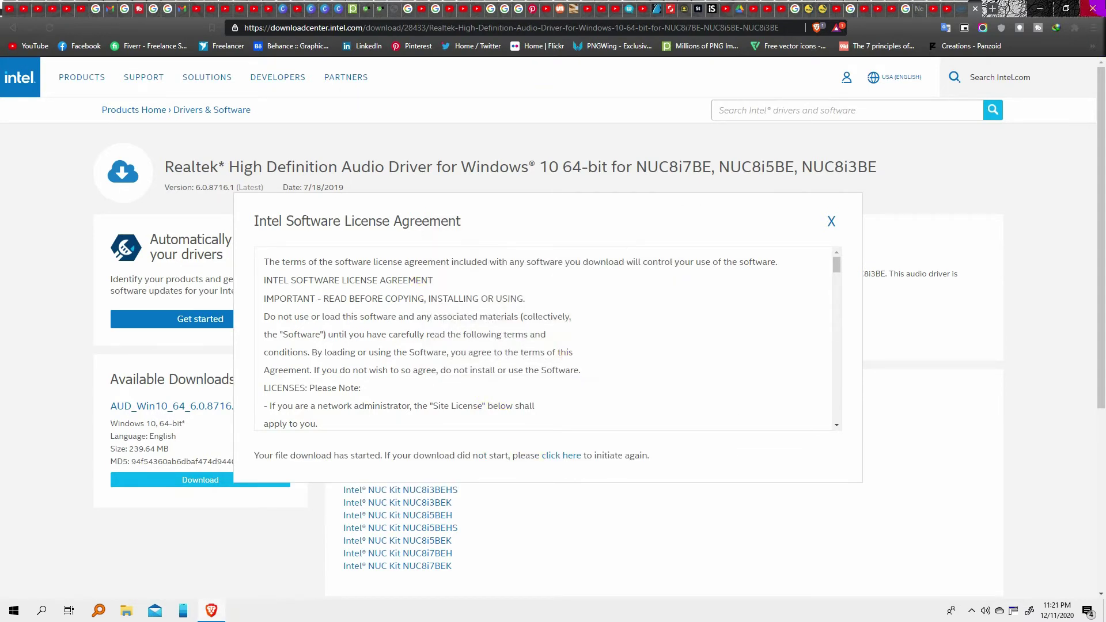
{"action": "left_click", "coordinate": [1040, 7]}
{"action": "left_click", "coordinate": [783, 242]}
{"action": "right_click", "coordinate": [458, 110]}
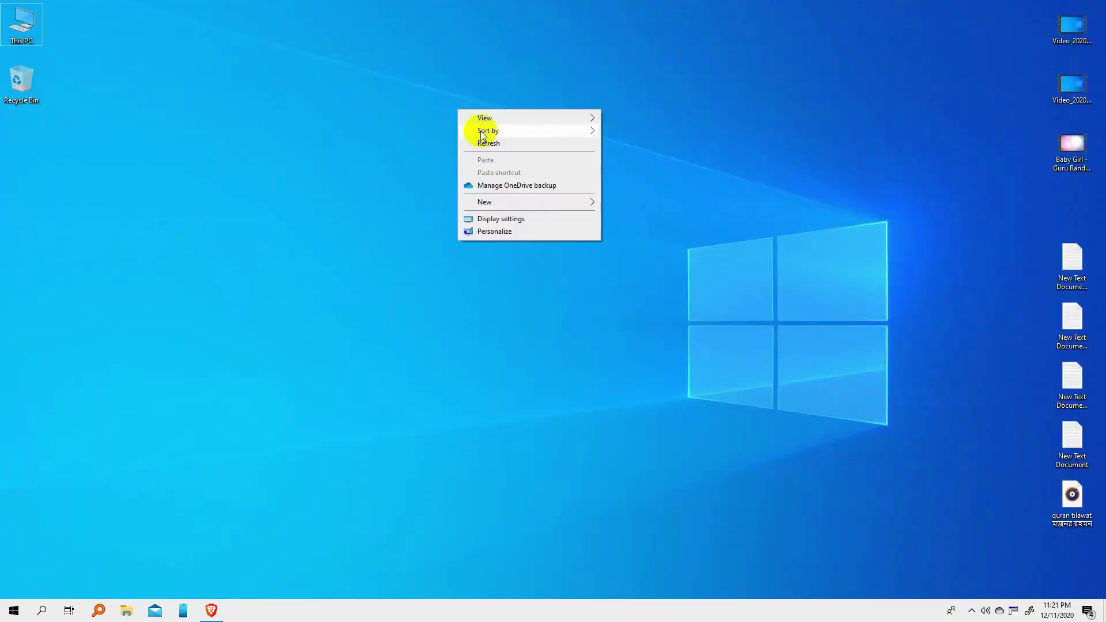
{"action": "left_click", "coordinate": [479, 143]}
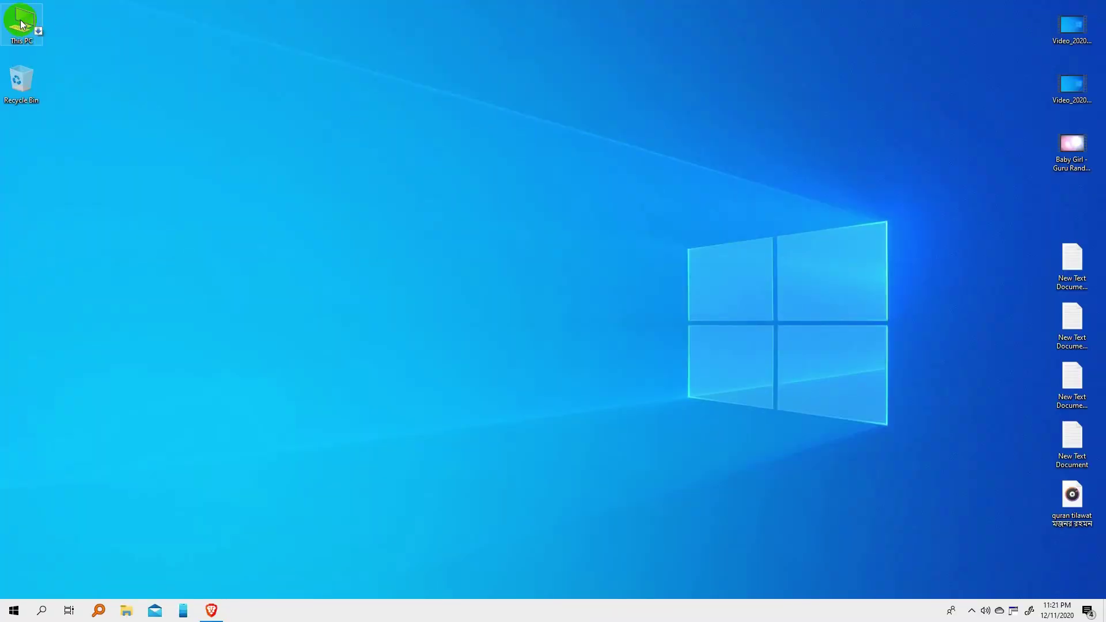
Open the AUD_Win10_64_6.0.8716.1 archive from the Compressed folder inside Downloads
{"action": "double_click", "coordinate": [21, 22]}
{"action": "left_click", "coordinate": [272, 299]}
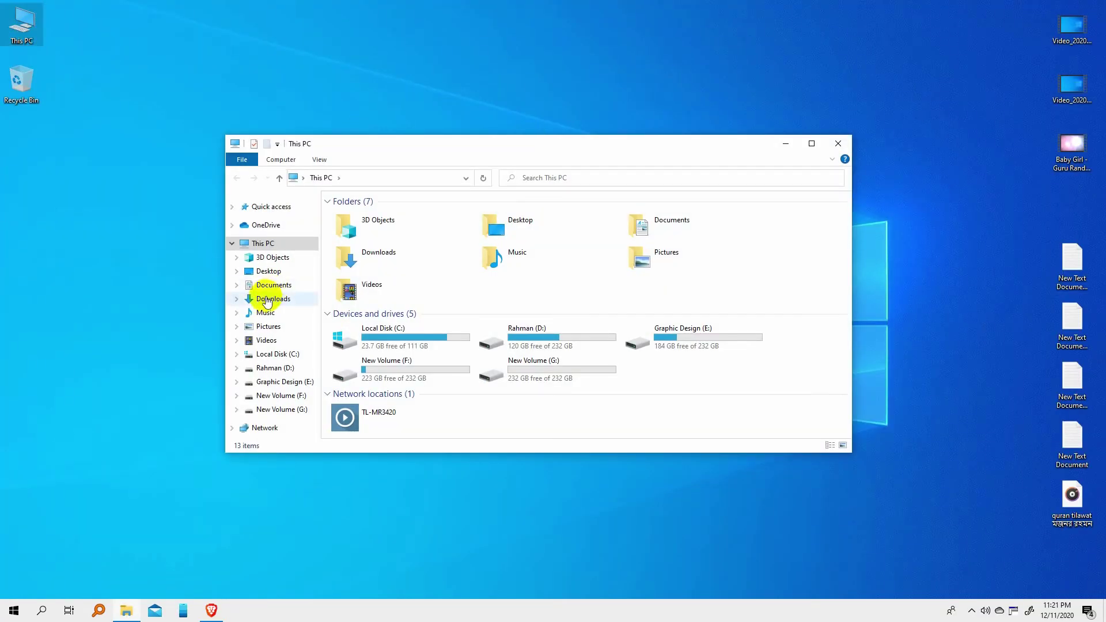
{"action": "double_click", "coordinate": [376, 345]}
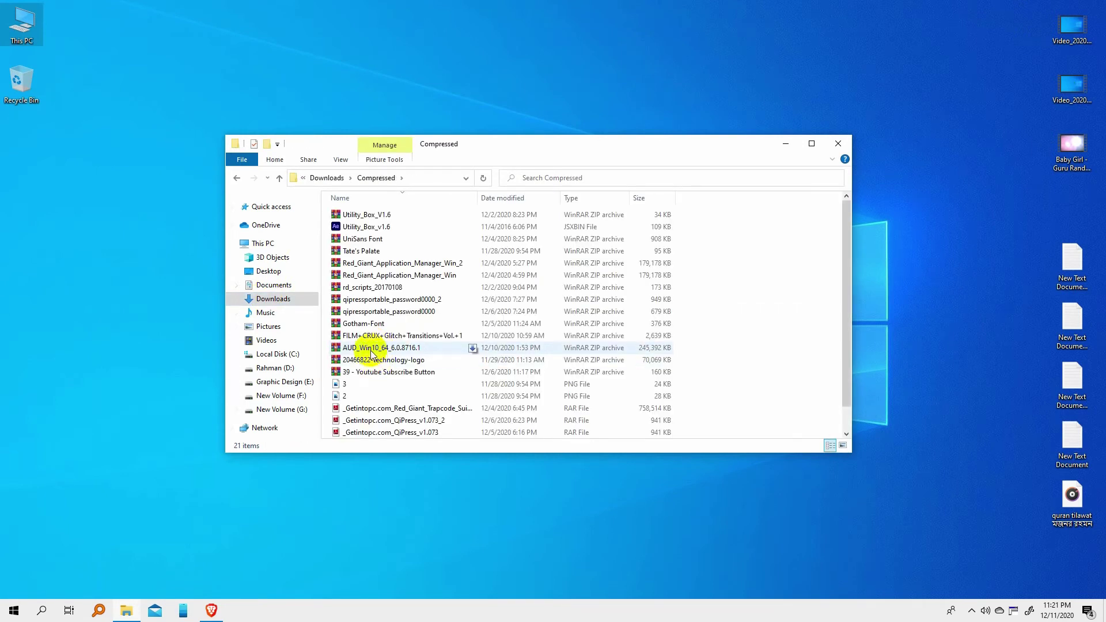
{"action": "left_click", "coordinate": [371, 350]}
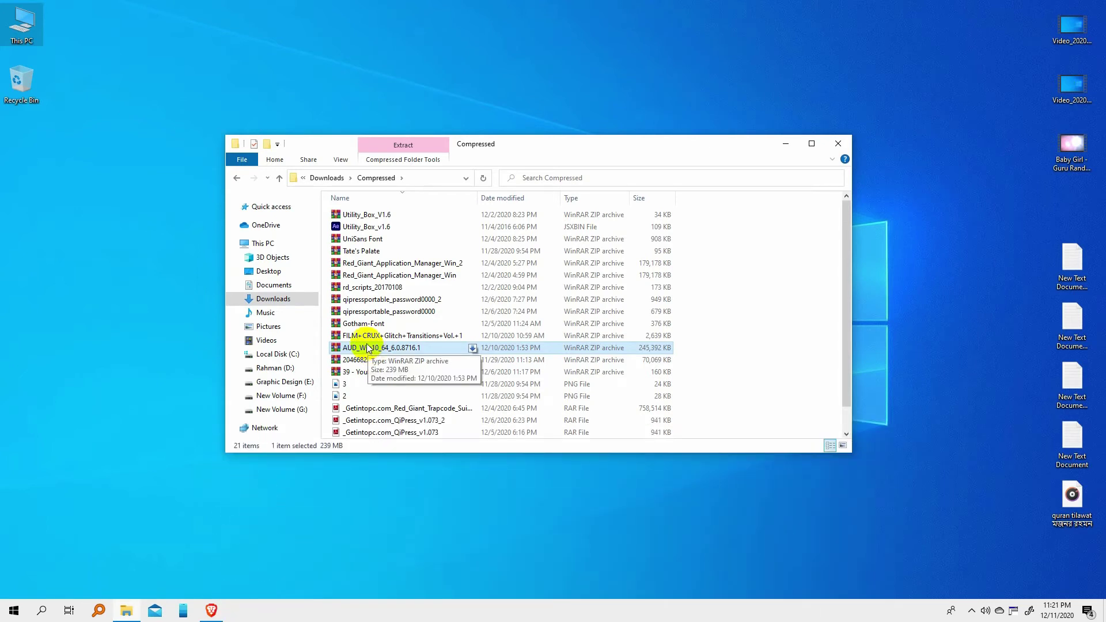
{"action": "double_click", "coordinate": [369, 348]}
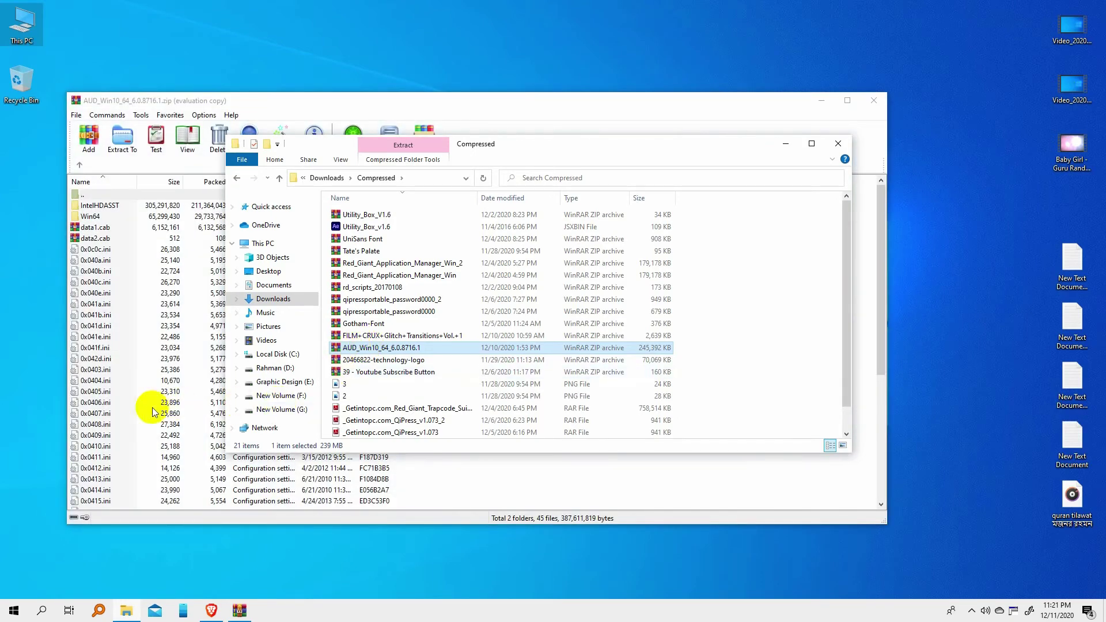
Launch Setup.exe from the driver archive and minimize the archive window
{"action": "scroll", "coordinate": [153, 412], "scroll_direction": "down", "scroll_amount": 6}
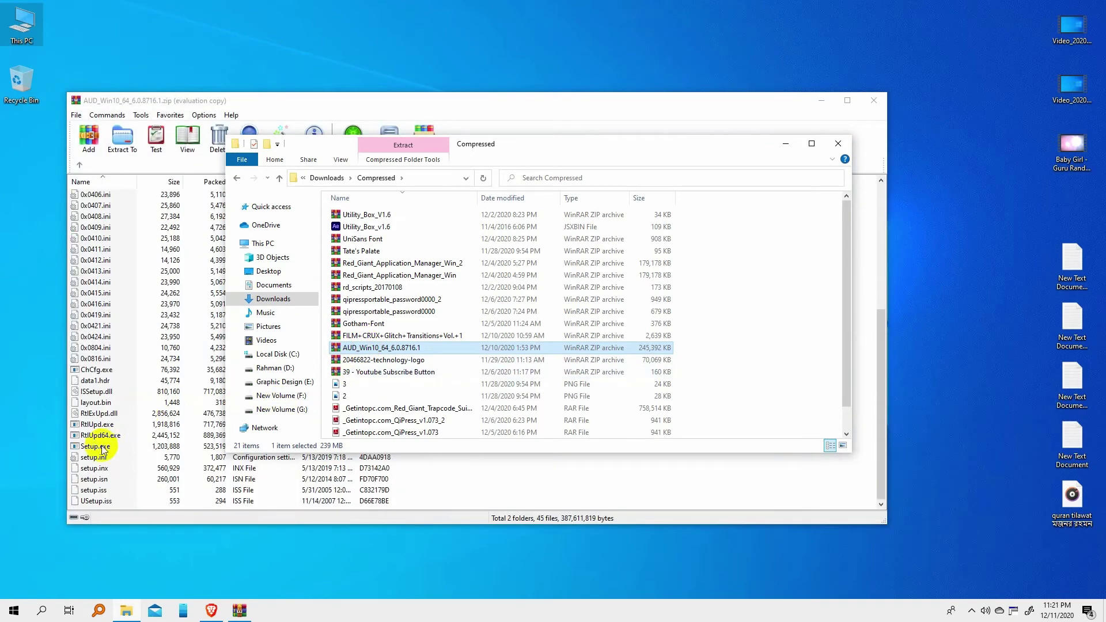
{"action": "double_click", "coordinate": [101, 448]}
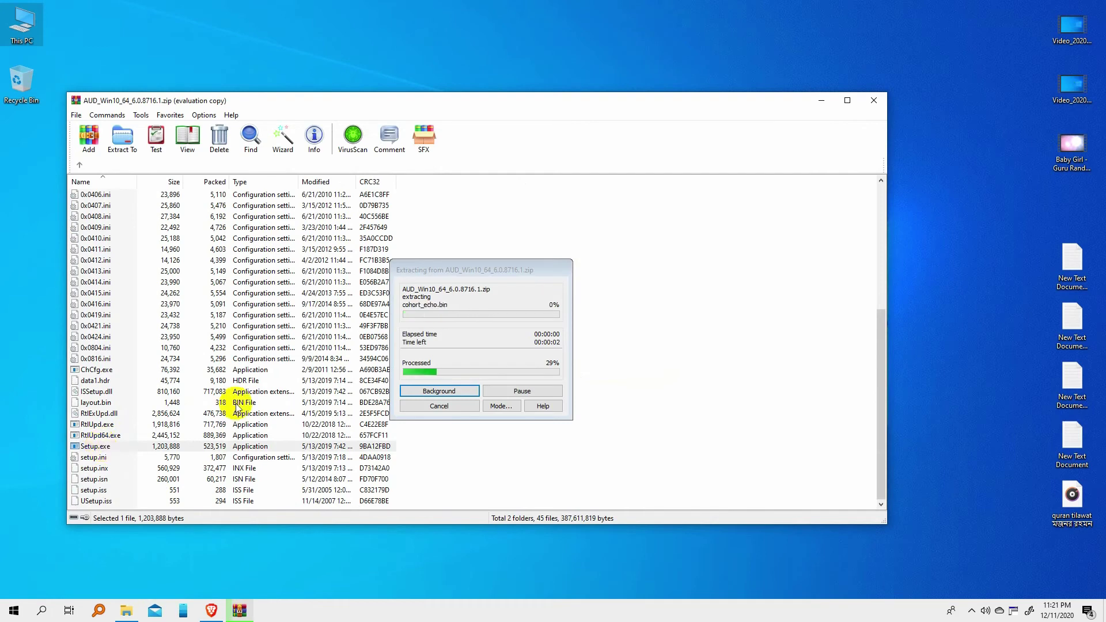
{"action": "left_click", "coordinate": [821, 102]}
{"action": "right_click", "coordinate": [715, 56]}
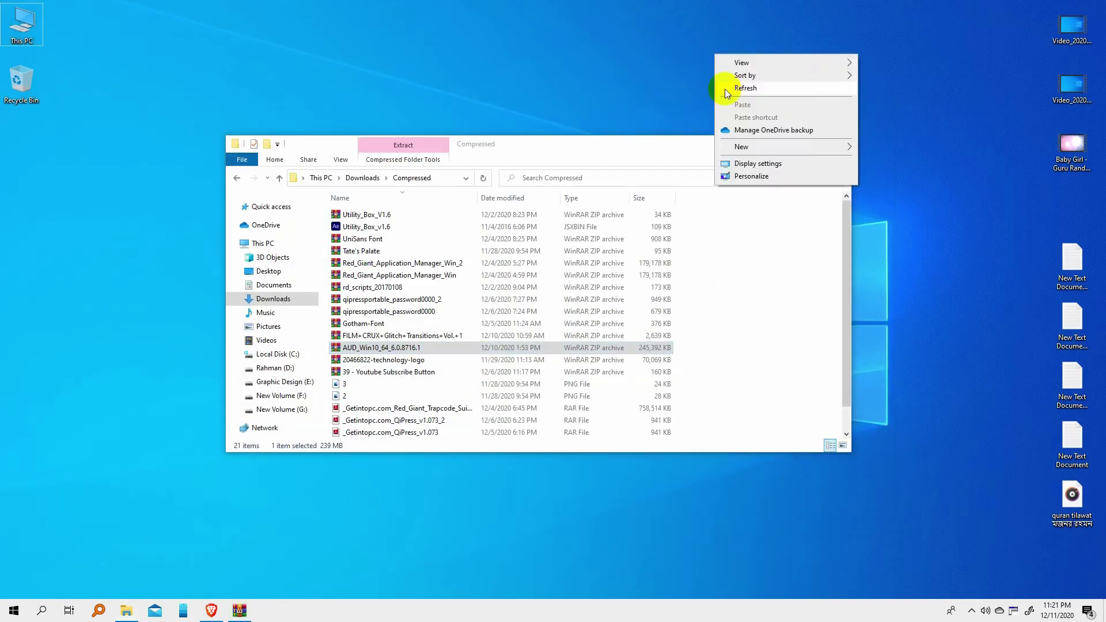
{"action": "left_click", "coordinate": [727, 89]}
{"action": "right_click", "coordinate": [714, 57]}
{"action": "left_click", "coordinate": [729, 92]}
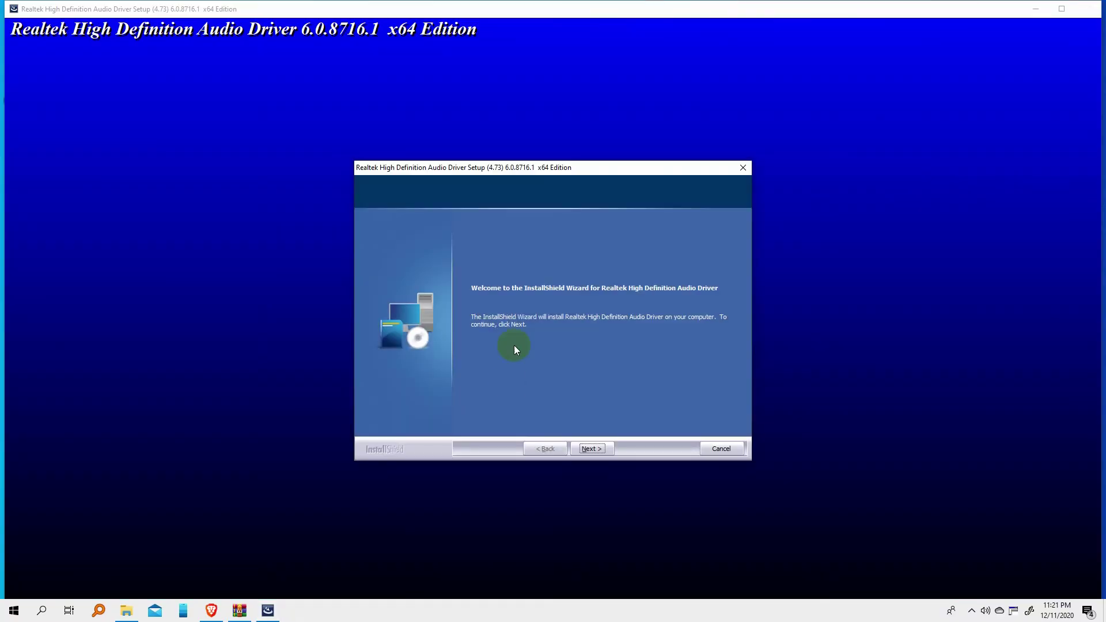
Install the Realtek High Definition Audio Driver with the setup wizard and finish with the option to restart the computer now
{"action": "left_click", "coordinate": [607, 449]}
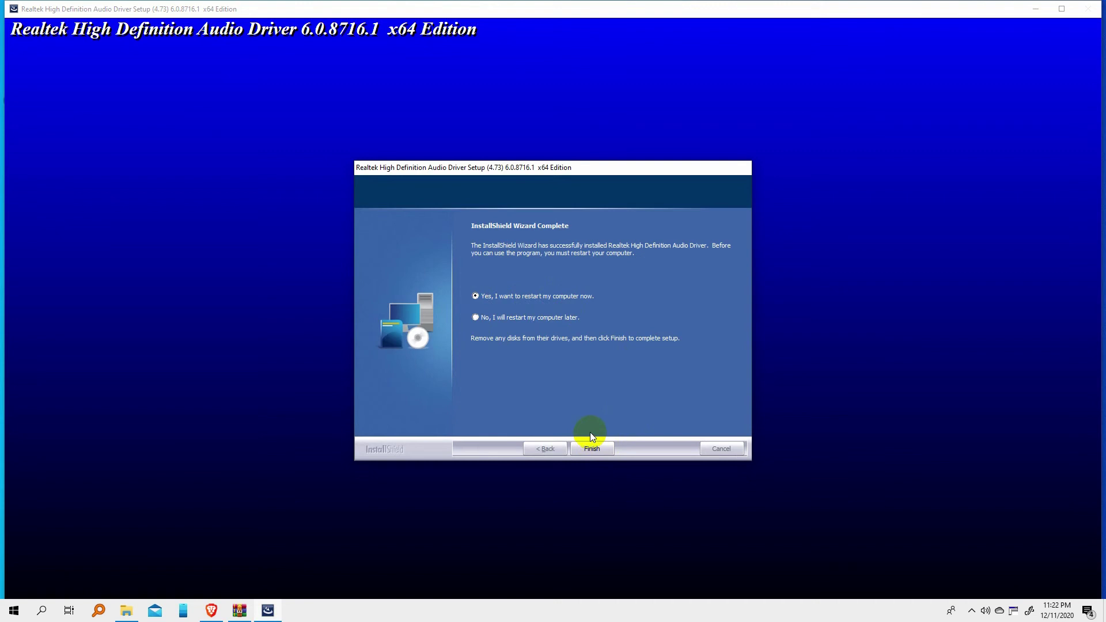
{"action": "left_click", "coordinate": [589, 448]}
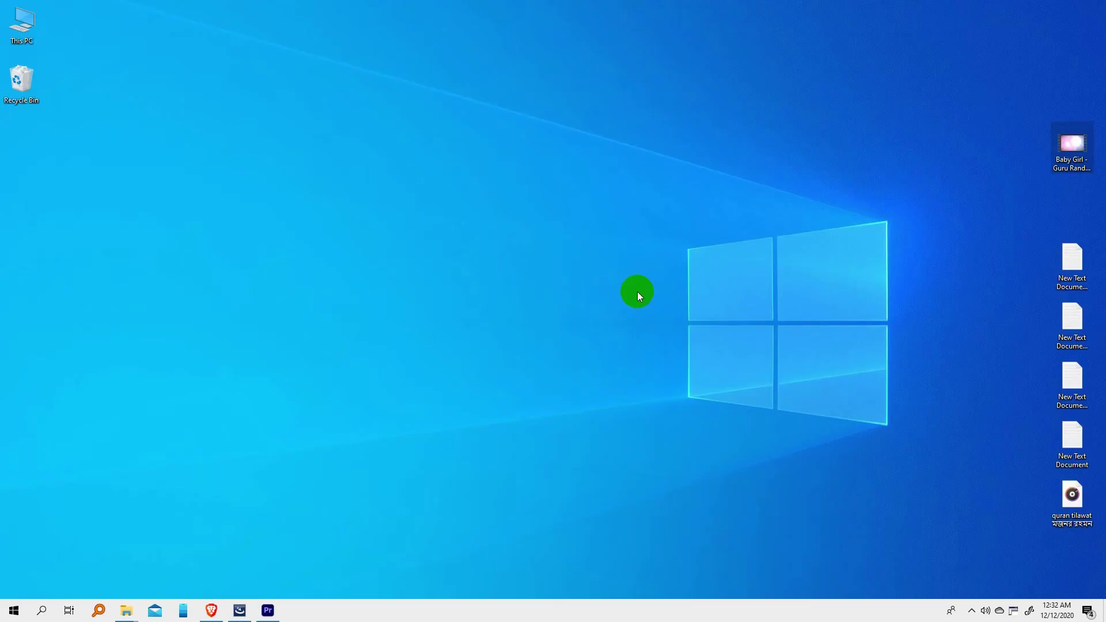
Check the Sound, video and game controllers category in Computer Management's Device Manager for the Realtek device, and close the window
{"action": "right_click", "coordinate": [33, 22]}
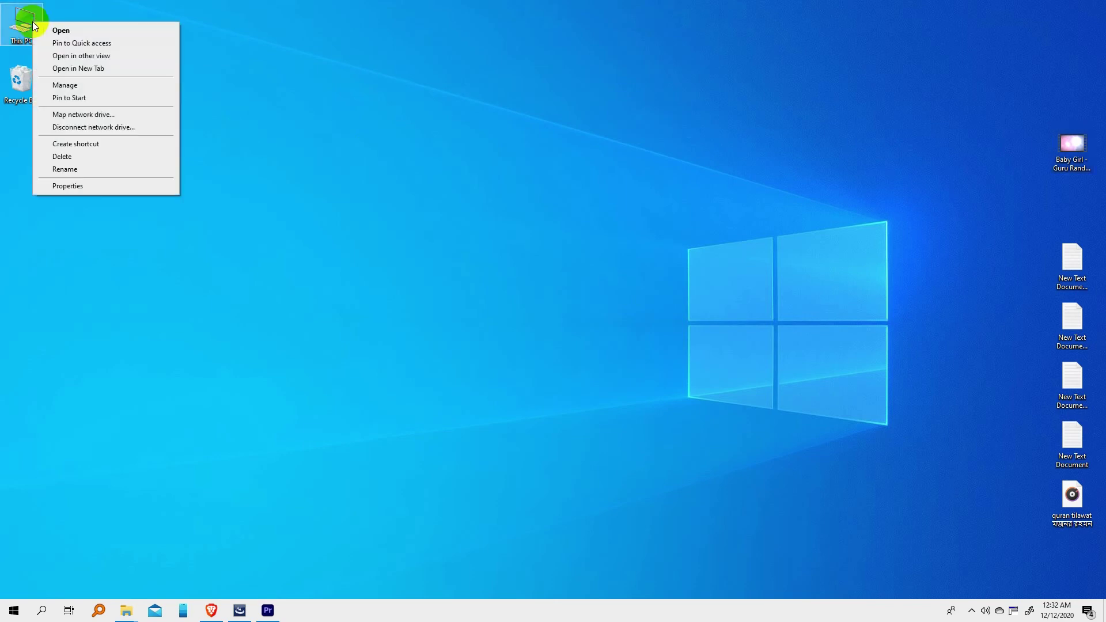
{"action": "left_click", "coordinate": [43, 85]}
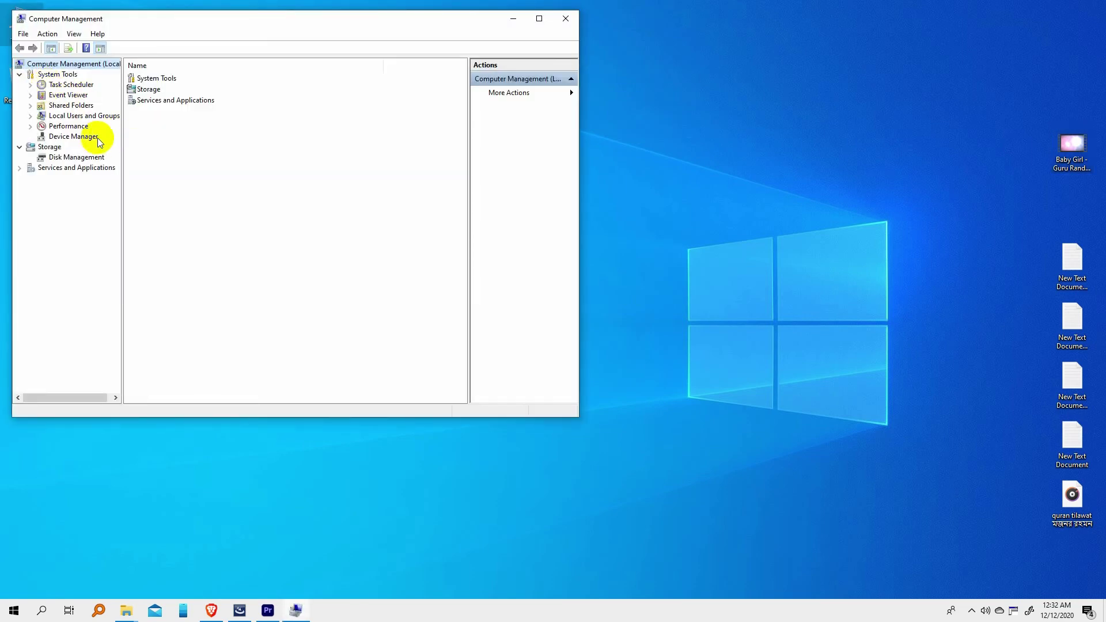
{"action": "left_click", "coordinate": [94, 136]}
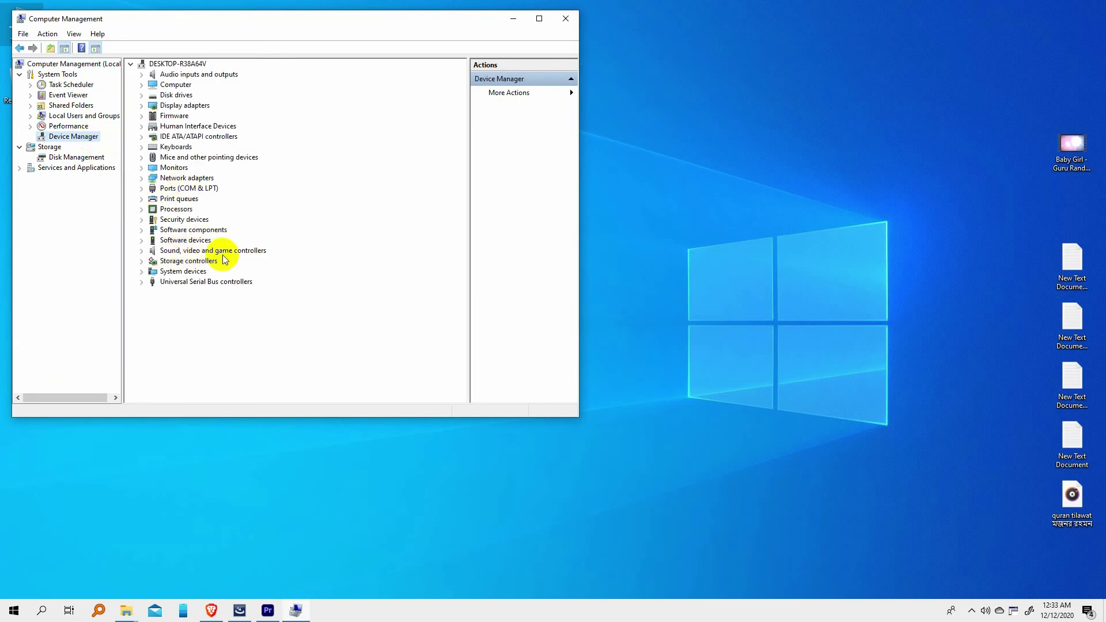
{"action": "left_click", "coordinate": [141, 251]}
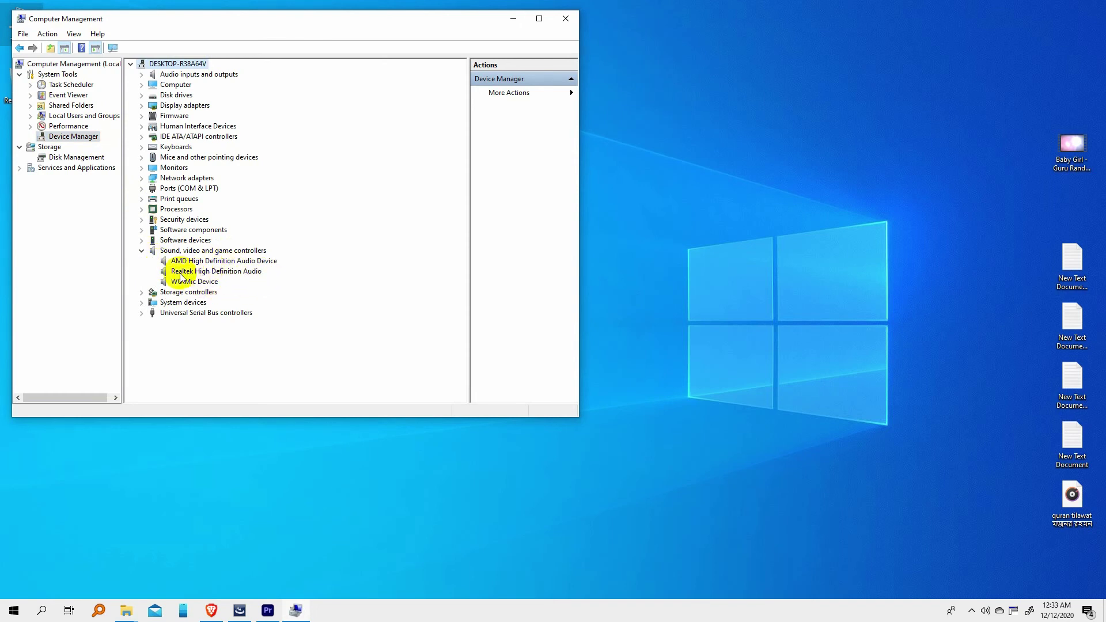
{"action": "left_click", "coordinate": [567, 19]}
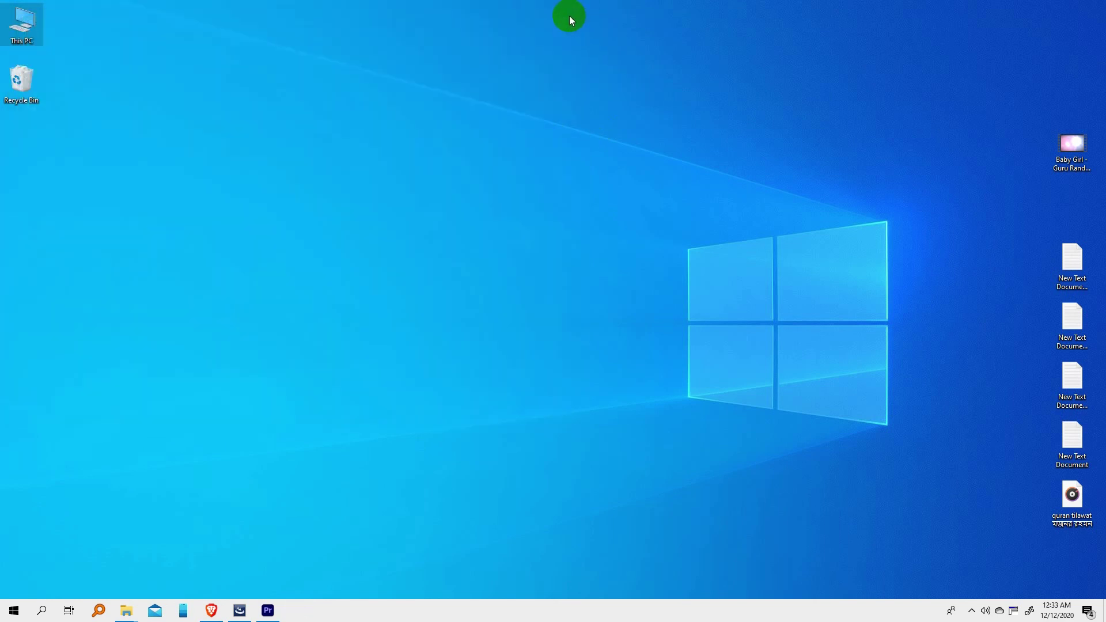
Play the Baby Girl video from the desktop in PotPlayer (64-Bit) and skip ahead in it to test the sound
{"action": "left_click", "coordinate": [1075, 149]}
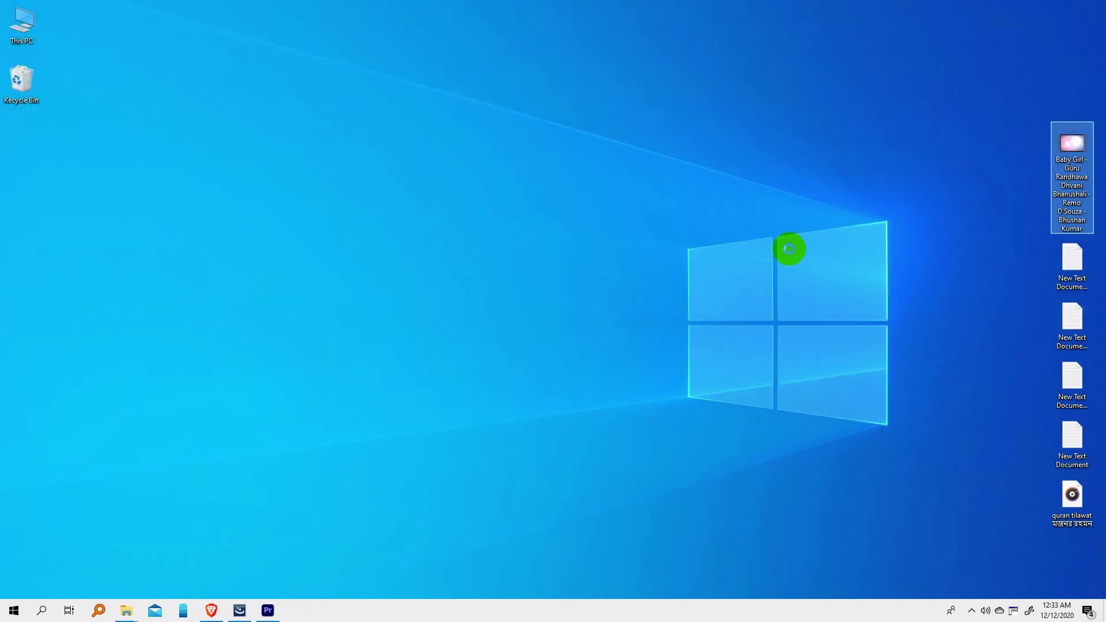
{"action": "right_click", "coordinate": [790, 249]}
{"action": "mouse_move", "coordinate": [820, 230]}
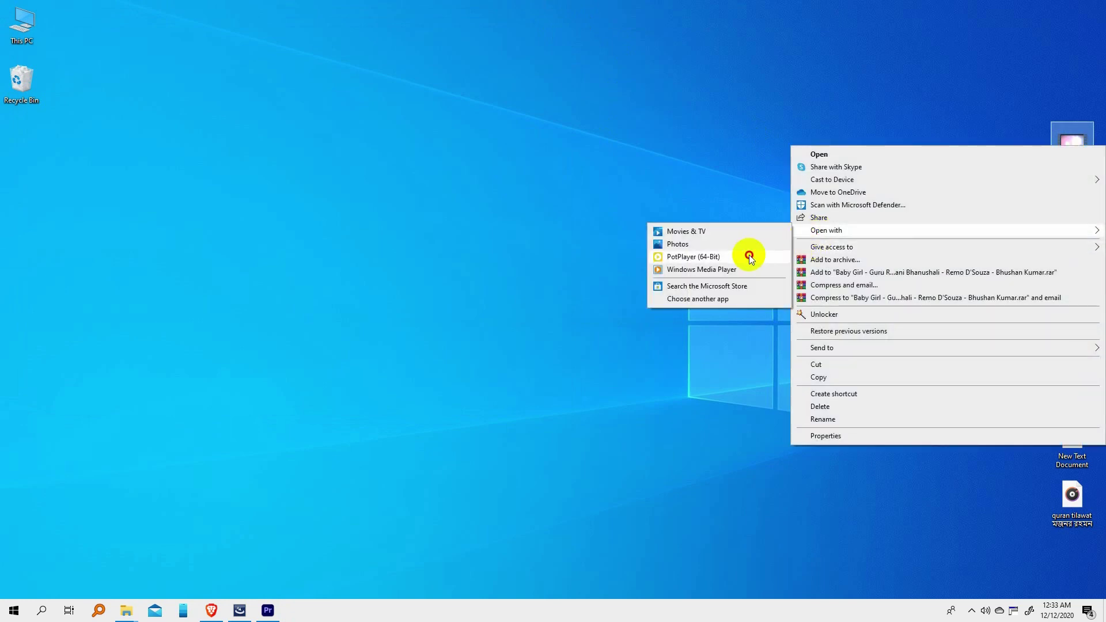
{"action": "left_click", "coordinate": [749, 255]}
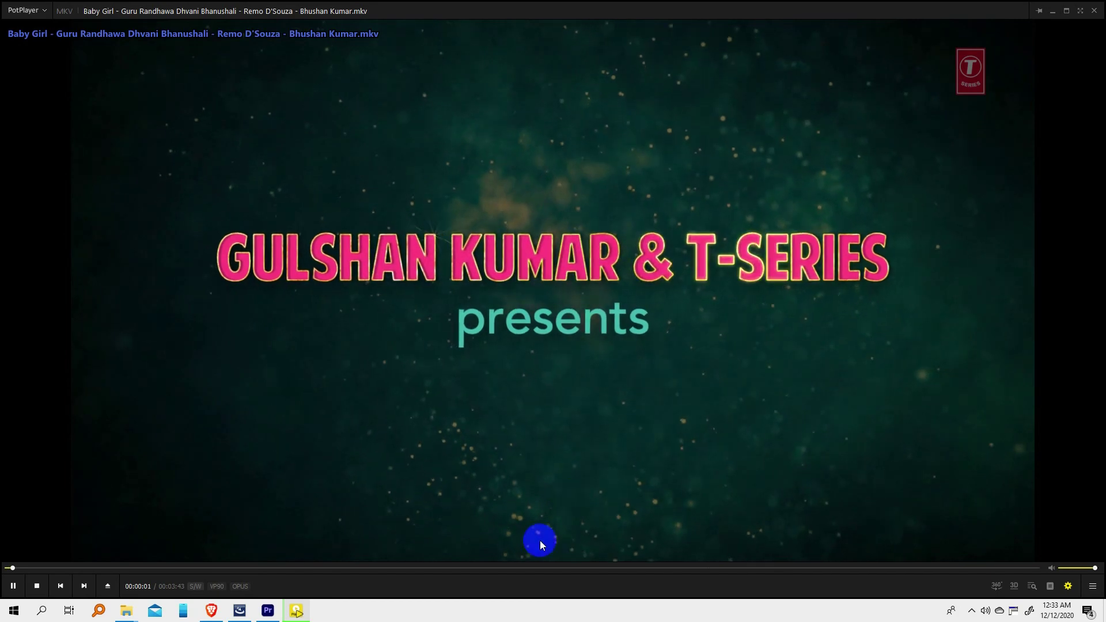
{"action": "left_click", "coordinate": [516, 569]}
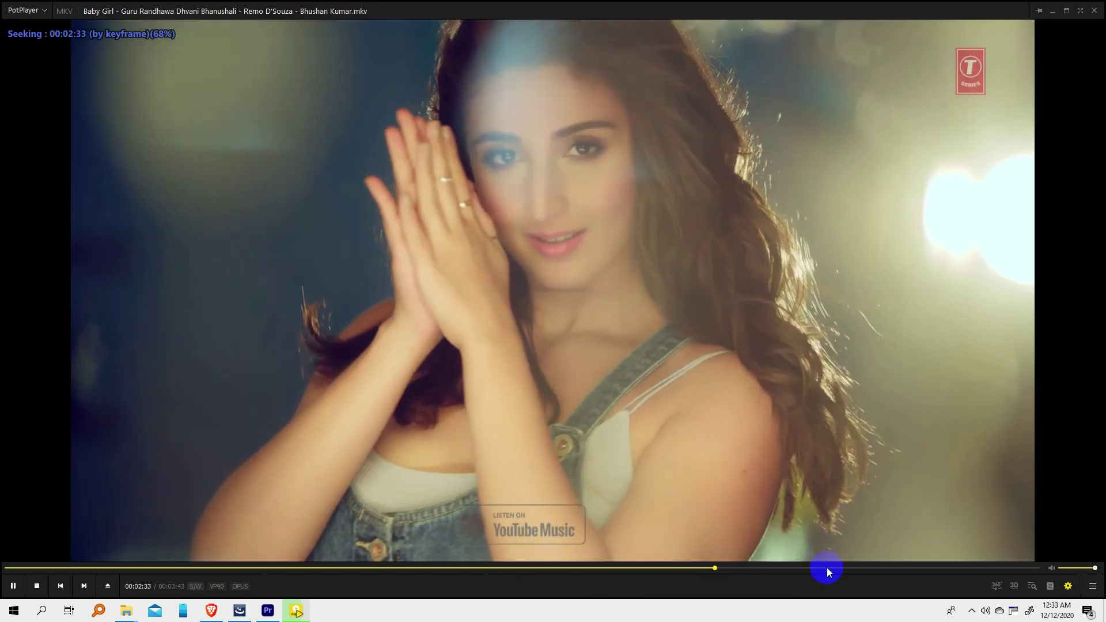